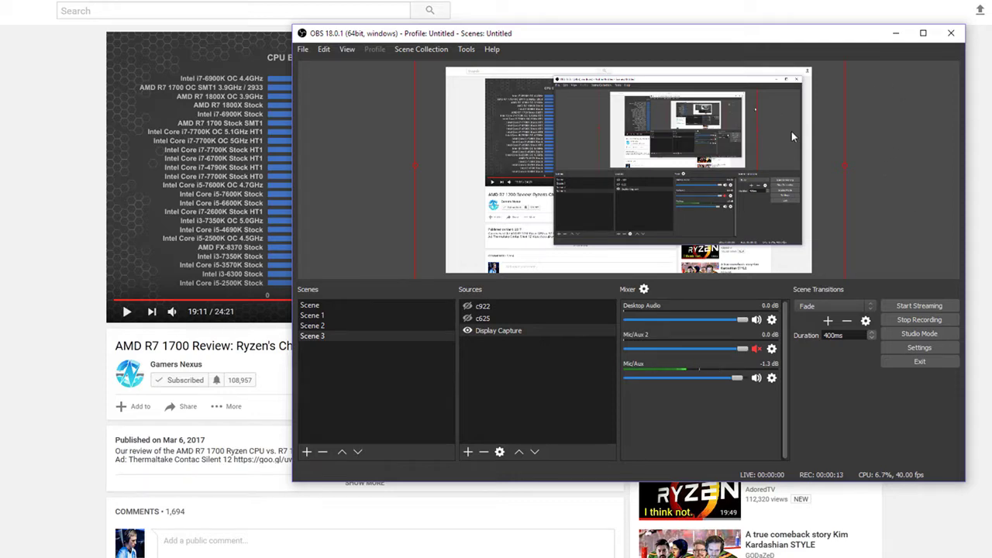
Hide the OBS Studio window to reveal the YouTube review video in Firefox
{"action": "key", "text": "alt+Tab"}
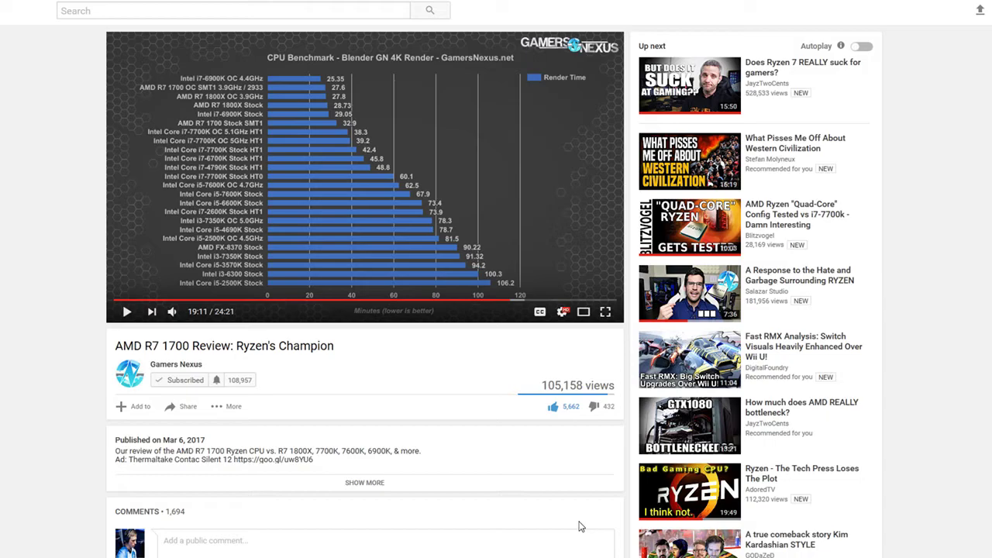
Search Google for 'netgear a6210 driver' from a new Firefox tab
{"action": "key", "text": "ctrl+t"}
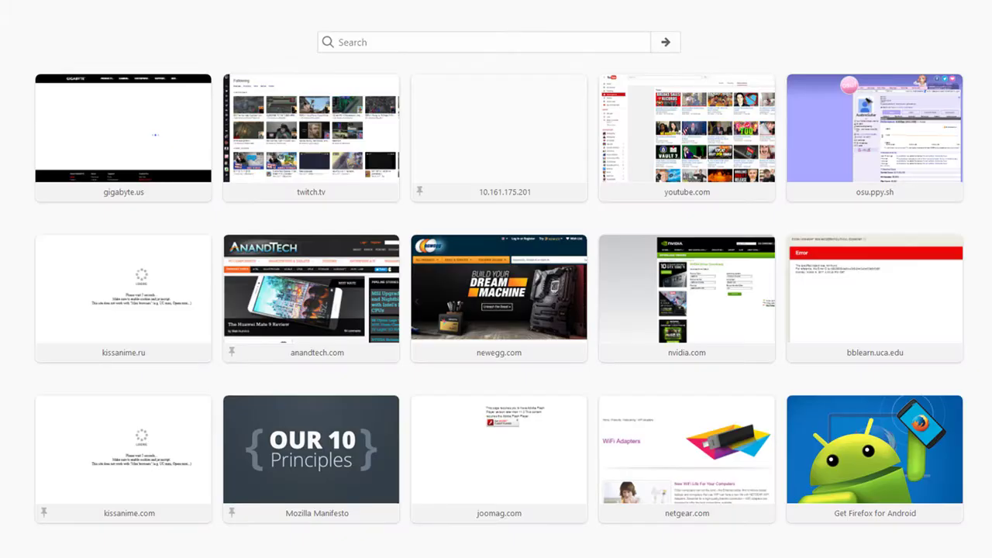
{"action": "type", "text": "a"}
{"action": "key", "text": "Escape"}
{"action": "type", "text": "net"}
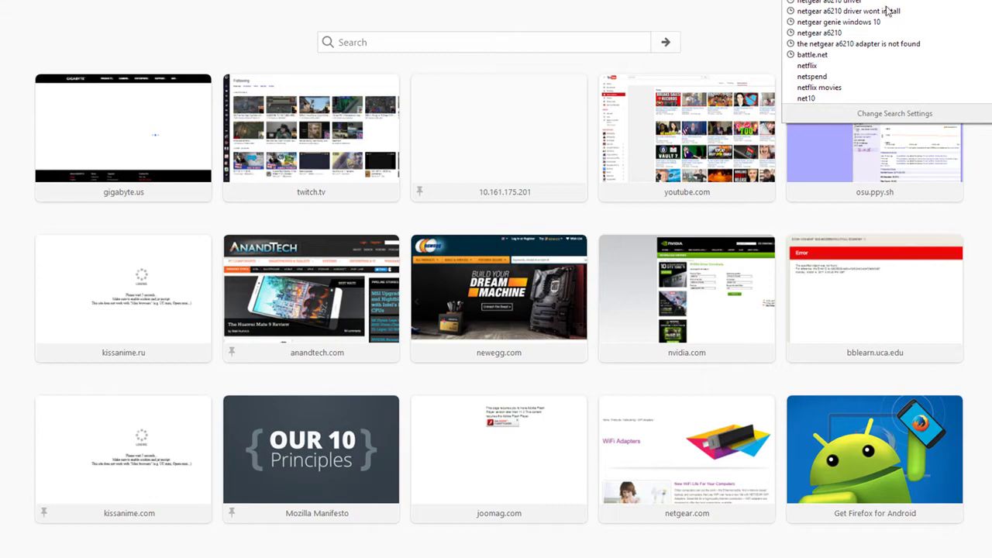
{"action": "left_click", "coordinate": [849, 3]}
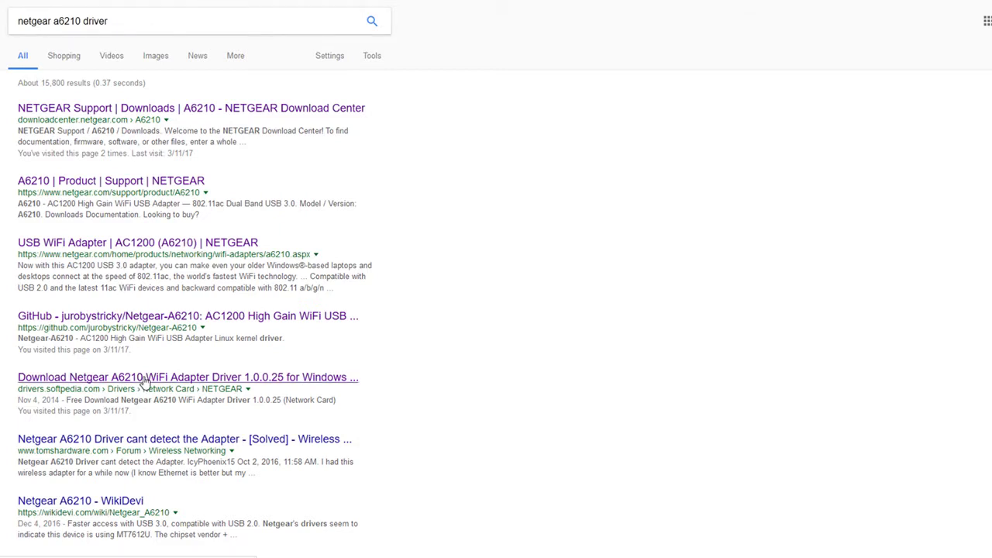
Glance at the Softpedia A6210 driver page, then refine the search to 'netgear a6210 driver windows 10'
{"action": "left_click", "coordinate": [143, 25]}
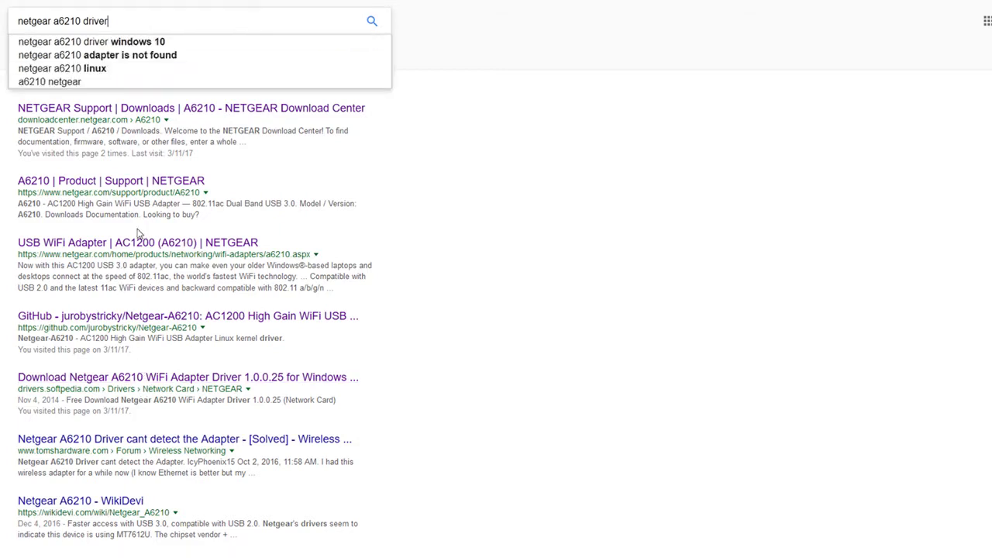
{"action": "left_click", "coordinate": [137, 380]}
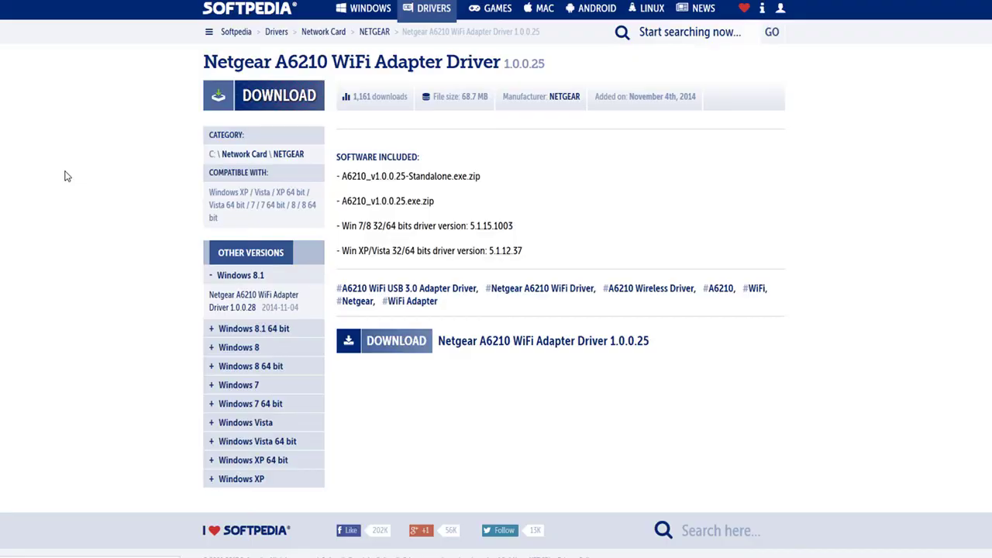
{"action": "key", "text": "alt+Left"}
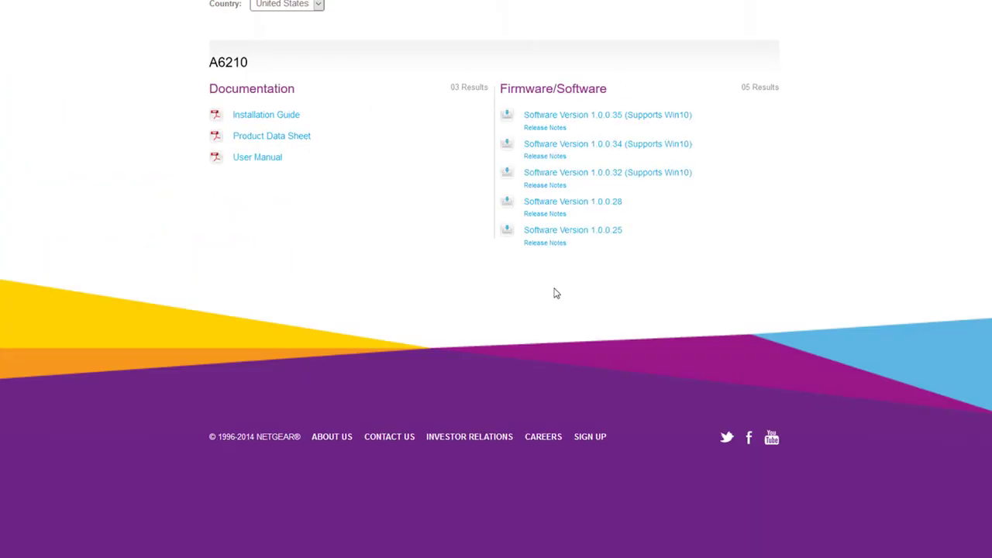
{"action": "scroll", "coordinate": [555, 293], "scroll_direction": "up", "scroll_amount": 5}
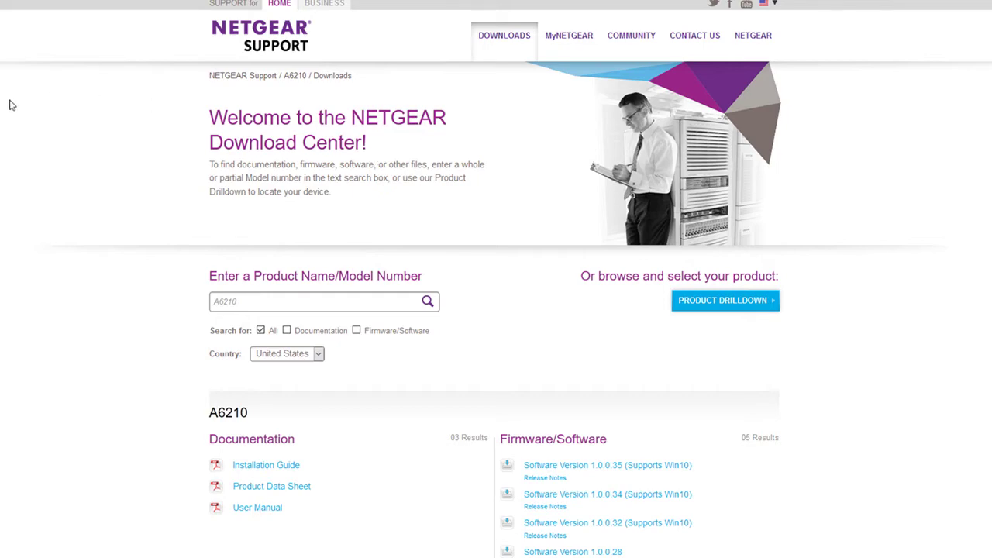
{"action": "key", "text": "alt+Left"}
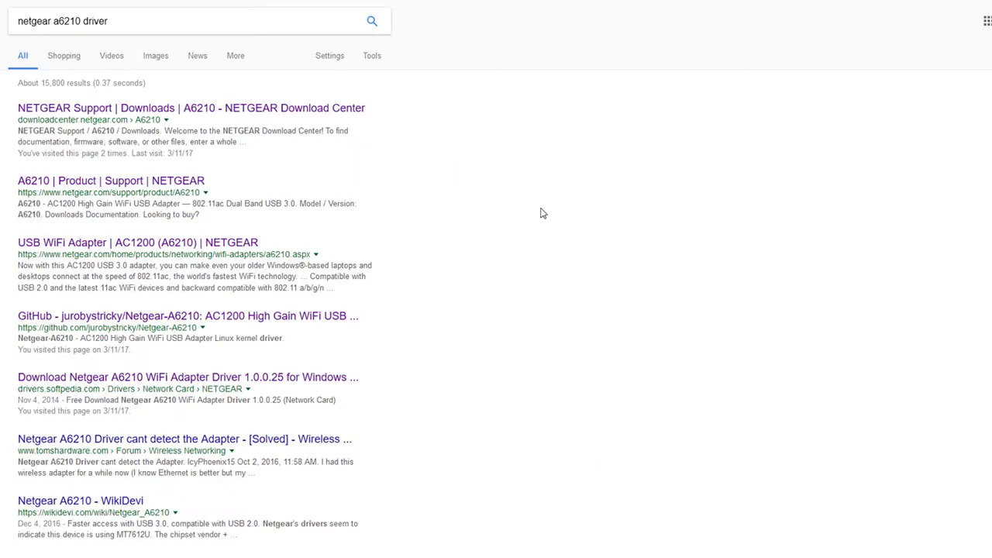
{"action": "left_click", "coordinate": [193, 14]}
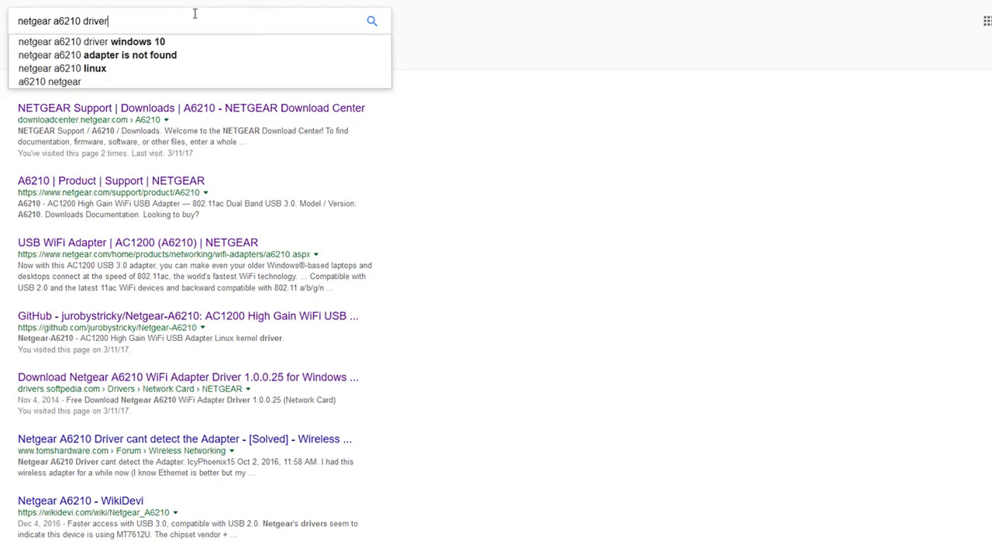
{"action": "left_click", "coordinate": [140, 46]}
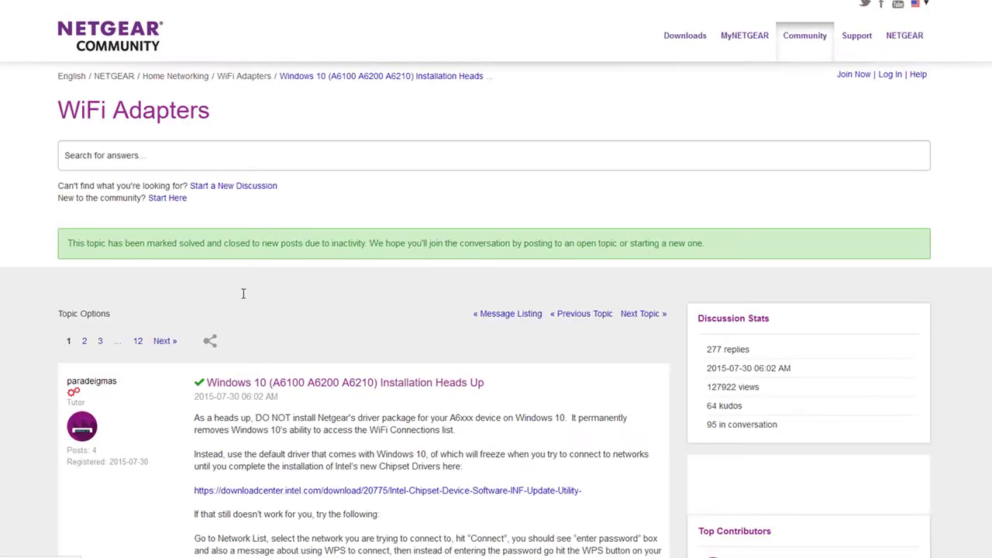
Follow the mediatek.com link in the thread's accepted solution
{"action": "scroll", "coordinate": [60, 263], "scroll_direction": "down", "scroll_amount": 5}
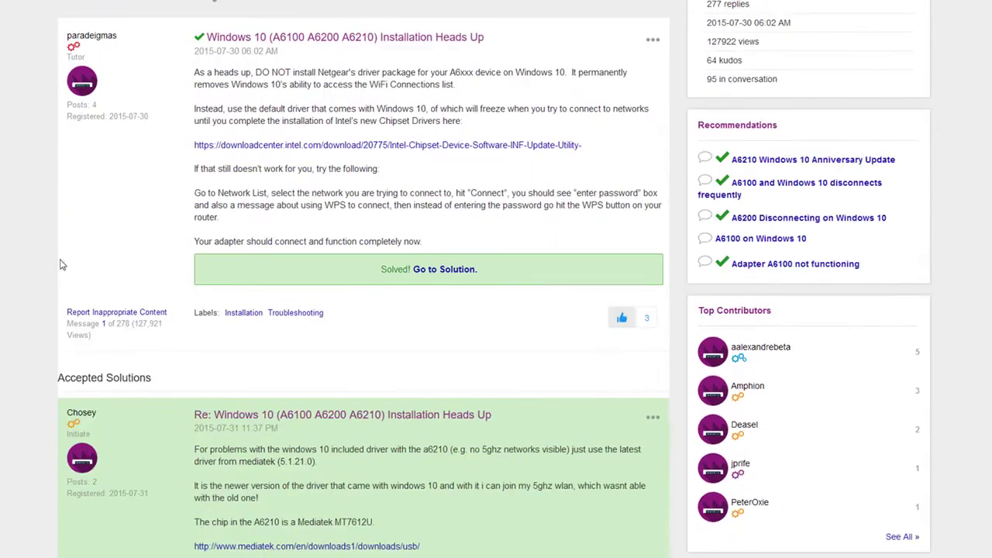
{"action": "scroll", "coordinate": [61, 257], "scroll_direction": "down", "scroll_amount": 4}
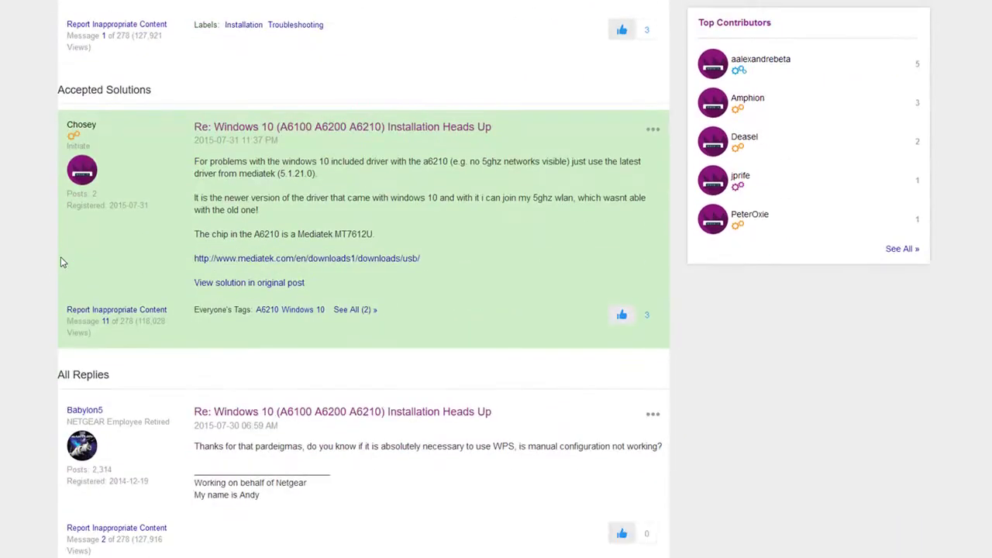
{"action": "left_click", "coordinate": [373, 262]}
Search MediaTek's site for the MT7612U chip from the footer search bar
{"action": "scroll", "coordinate": [481, 186], "scroll_direction": "down", "scroll_amount": 5}
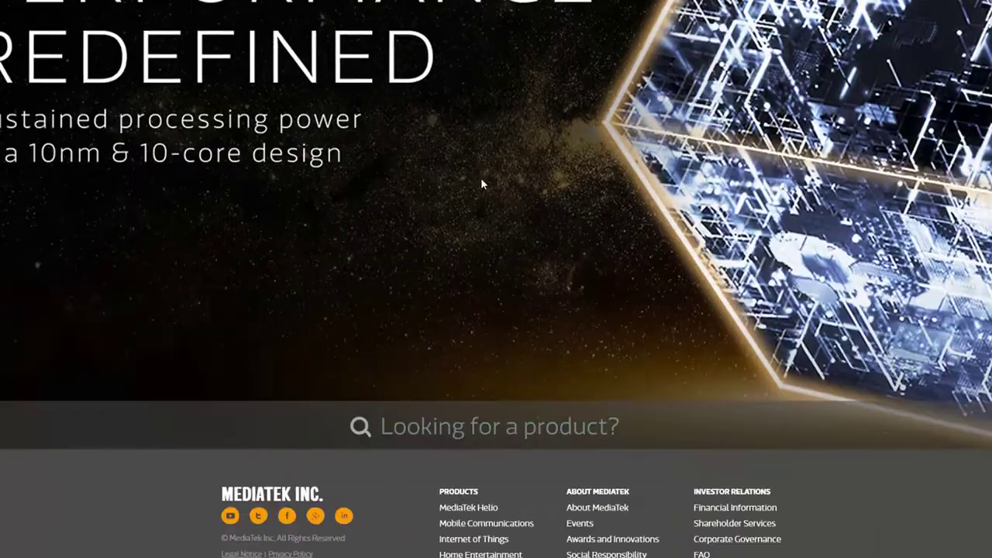
{"action": "scroll", "coordinate": [481, 184], "scroll_direction": "down", "scroll_amount": 2}
{"action": "left_click", "coordinate": [536, 278]}
{"action": "type", "text": "MT7612U"}
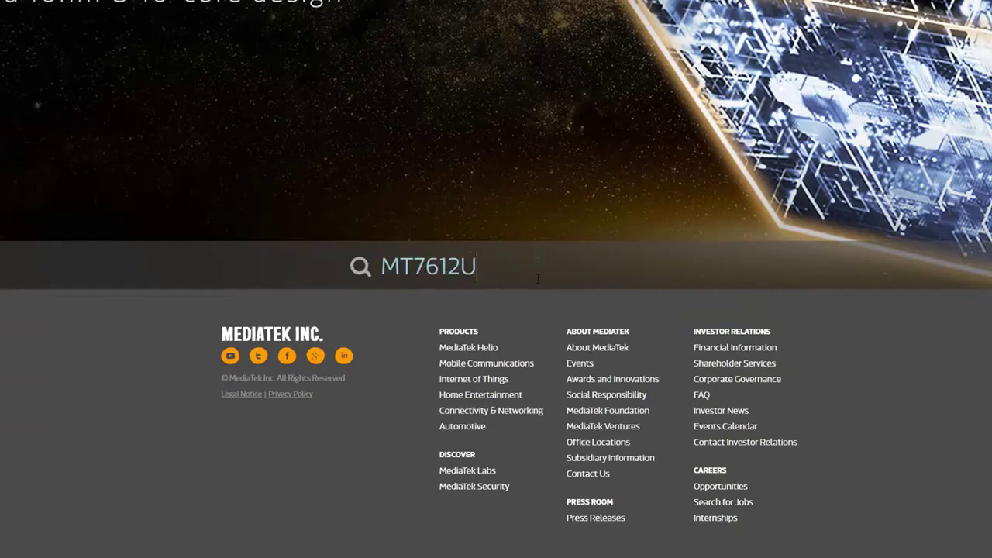
{"action": "key", "text": "Return"}
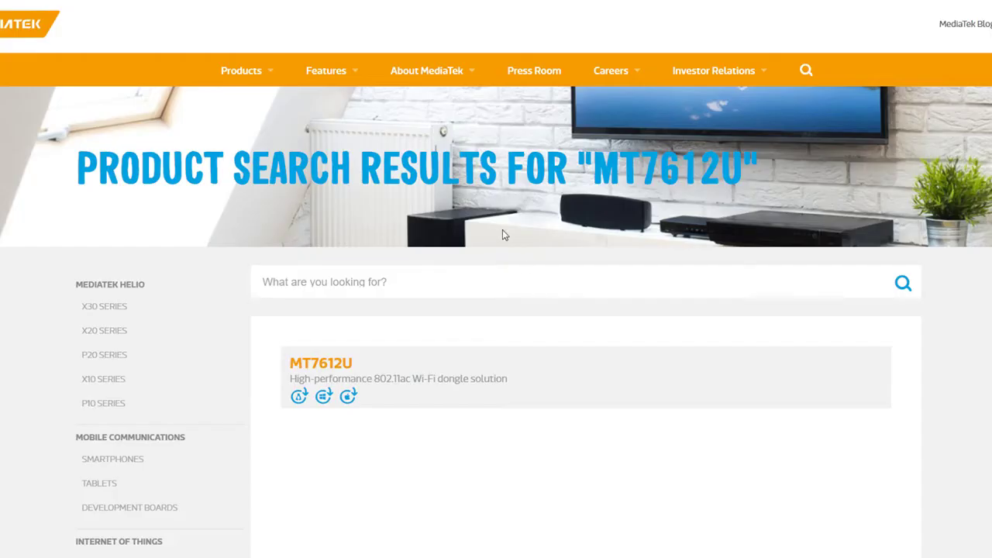
Open the MT7612U search result and select the MT7612U heading on its product page
{"action": "left_click", "coordinate": [443, 364]}
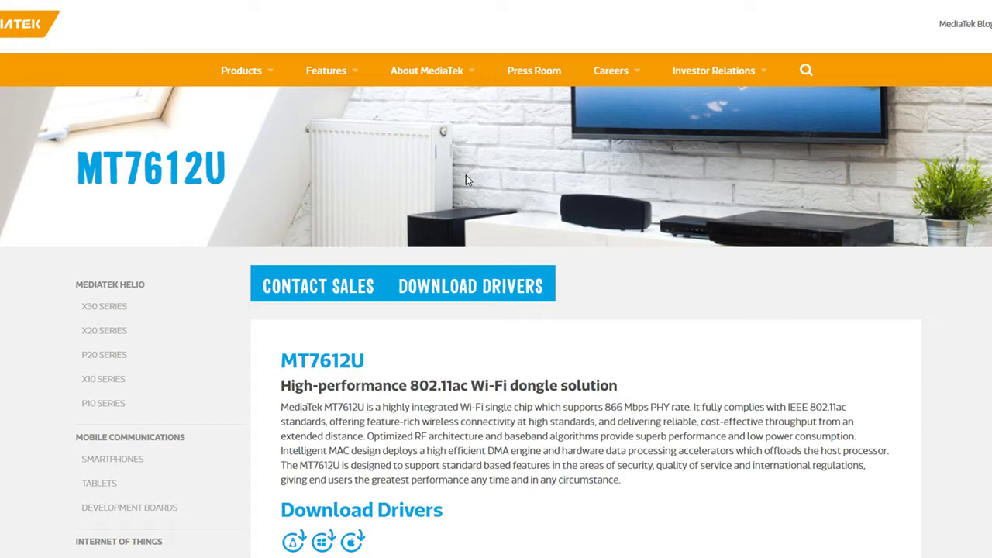
{"action": "scroll", "coordinate": [466, 175], "scroll_direction": "down", "scroll_amount": 3}
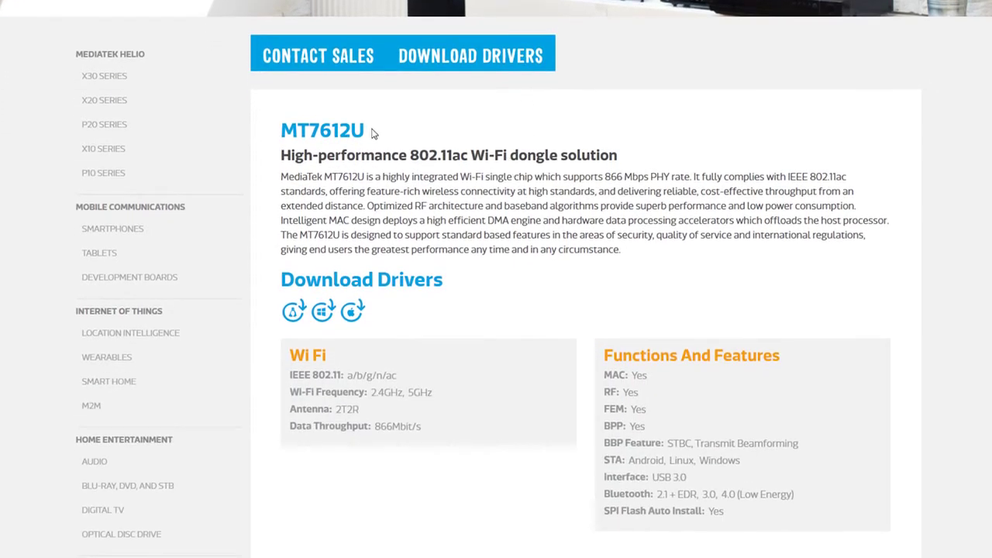
{"action": "left_click_drag", "start_coordinate": [372, 131], "coordinate": [277, 132]}
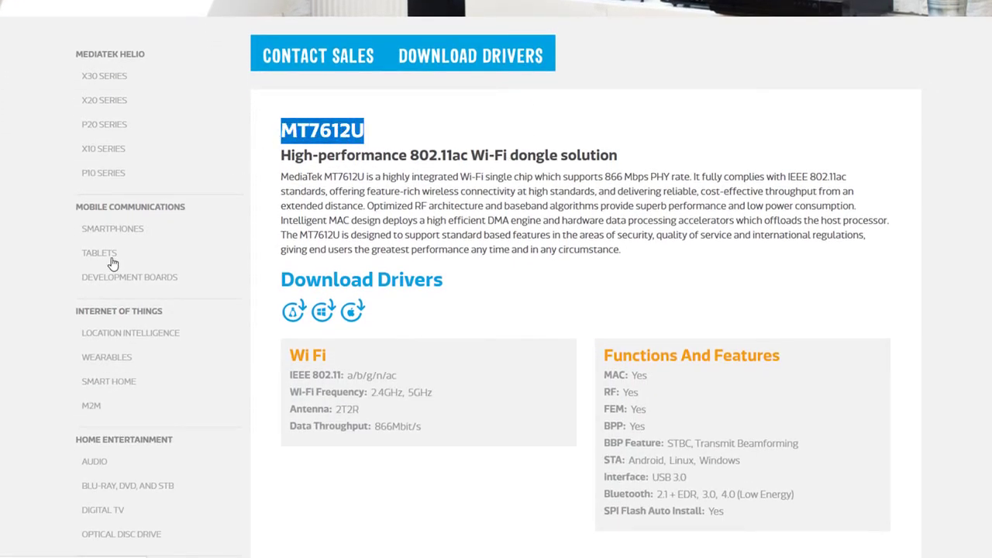
{"action": "scroll", "coordinate": [432, 110], "scroll_direction": "up", "scroll_amount": 3}
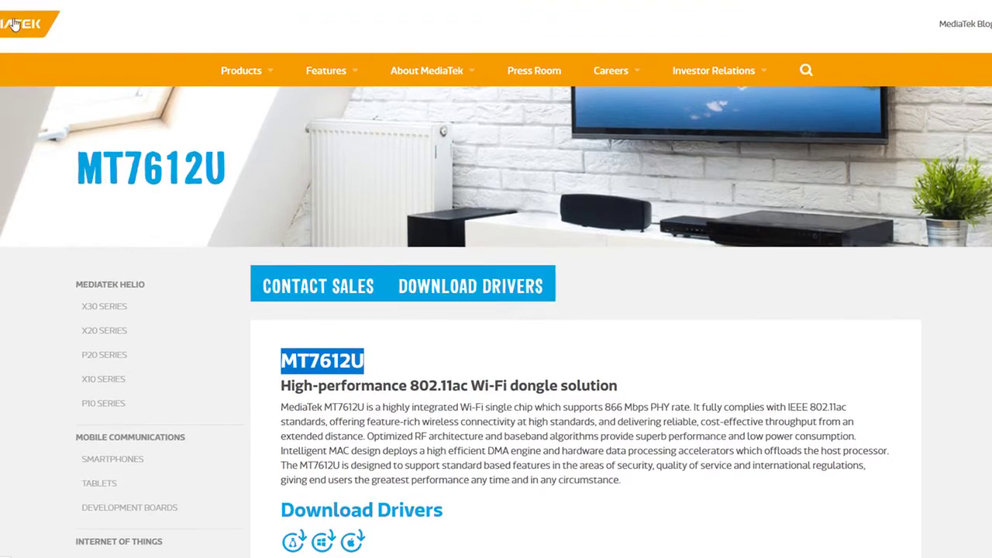
{"action": "scroll", "coordinate": [609, 248], "scroll_direction": "down", "scroll_amount": 2}
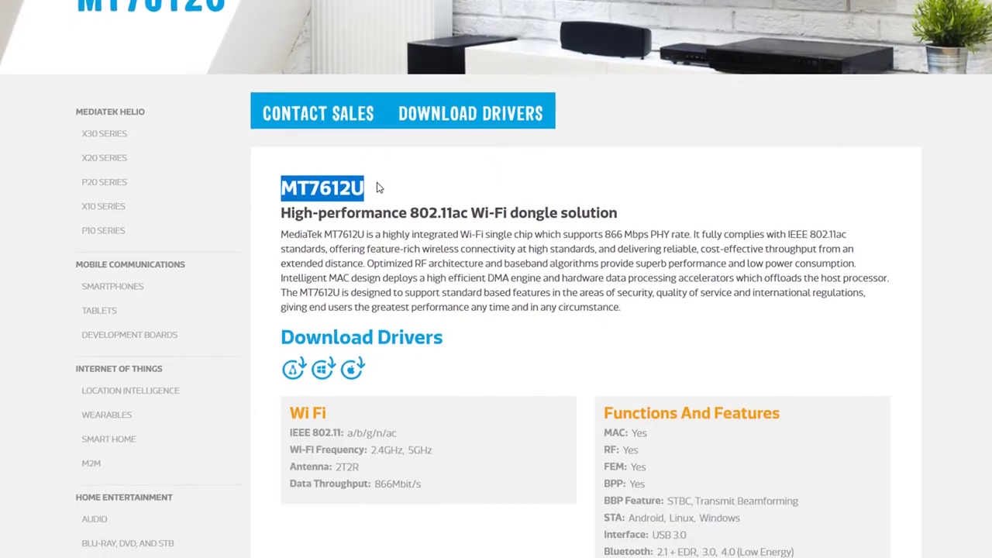
{"action": "left_click_drag", "start_coordinate": [379, 187], "coordinate": [272, 193]}
{"action": "left_click", "coordinate": [439, 181]}
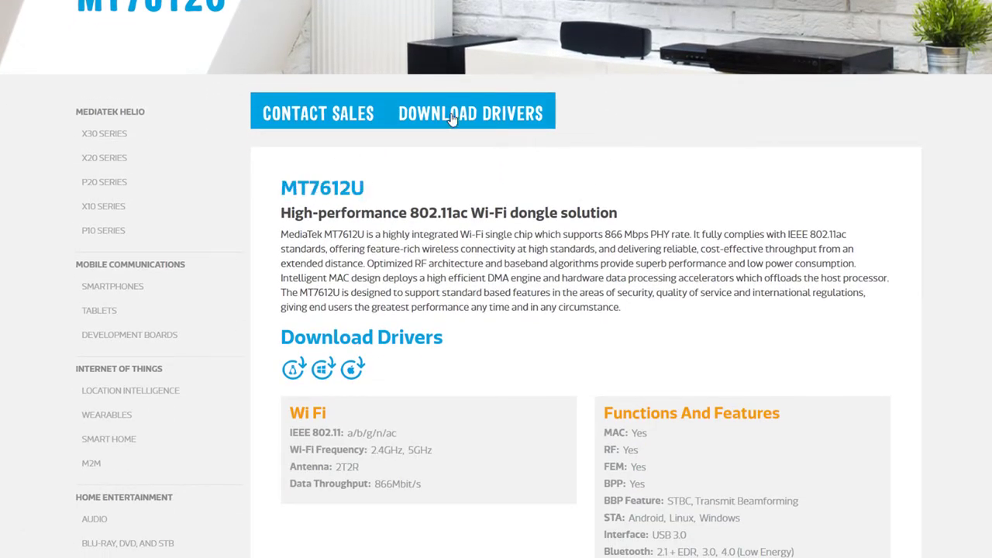
{"action": "scroll", "coordinate": [418, 147], "scroll_direction": "down", "scroll_amount": 1}
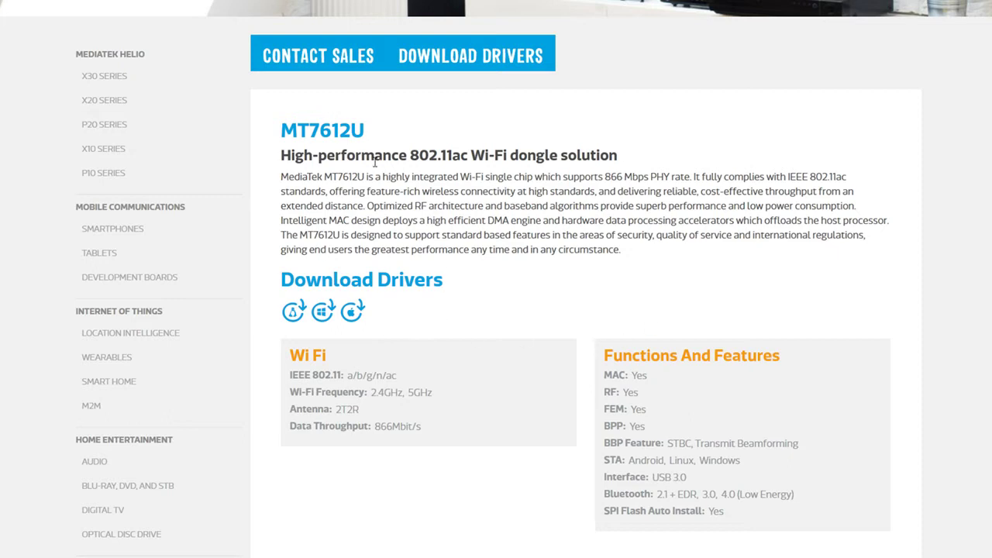
{"action": "left_click_drag", "start_coordinate": [381, 134], "coordinate": [283, 119]}
{"action": "left_click", "coordinate": [389, 125]}
{"action": "left_click_drag", "start_coordinate": [366, 137], "coordinate": [284, 131]}
{"action": "left_click", "coordinate": [409, 132]}
{"action": "left_click_drag", "start_coordinate": [374, 130], "coordinate": [280, 129]}
{"action": "left_click", "coordinate": [379, 130]}
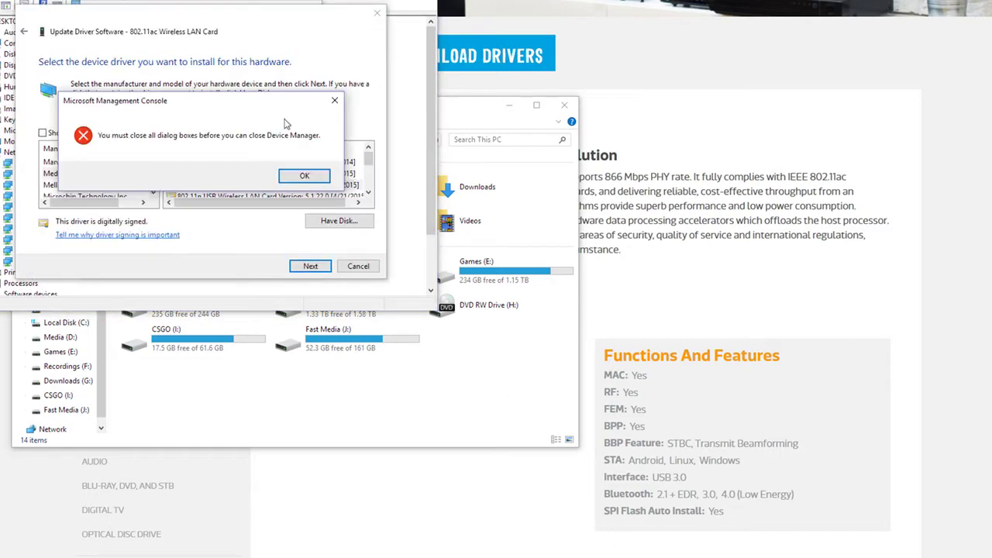
Dismiss the MMC error, then cancel the Update Driver wizard and the card's Properties dialog
{"action": "left_click", "coordinate": [305, 175]}
{"action": "left_click", "coordinate": [358, 266]}
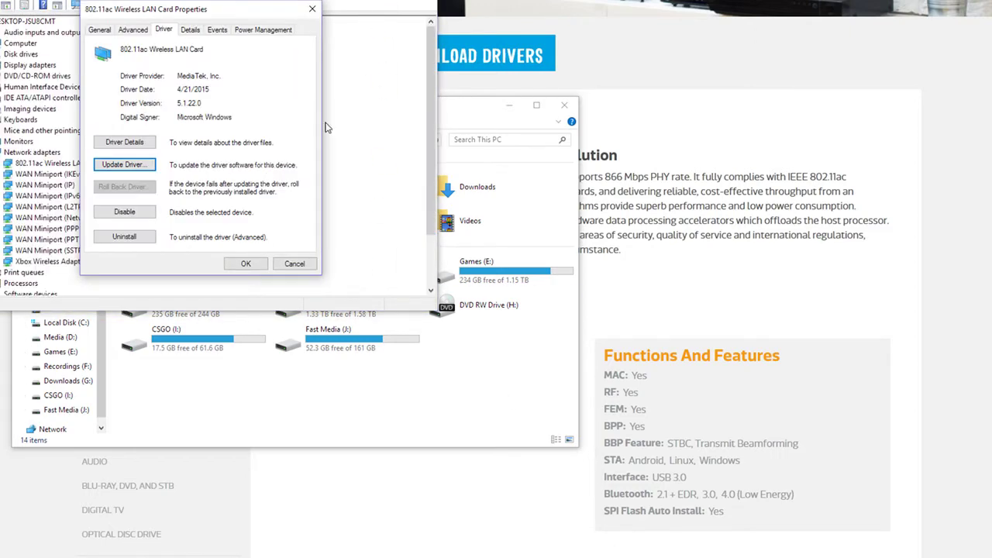
{"action": "left_click", "coordinate": [296, 264]}
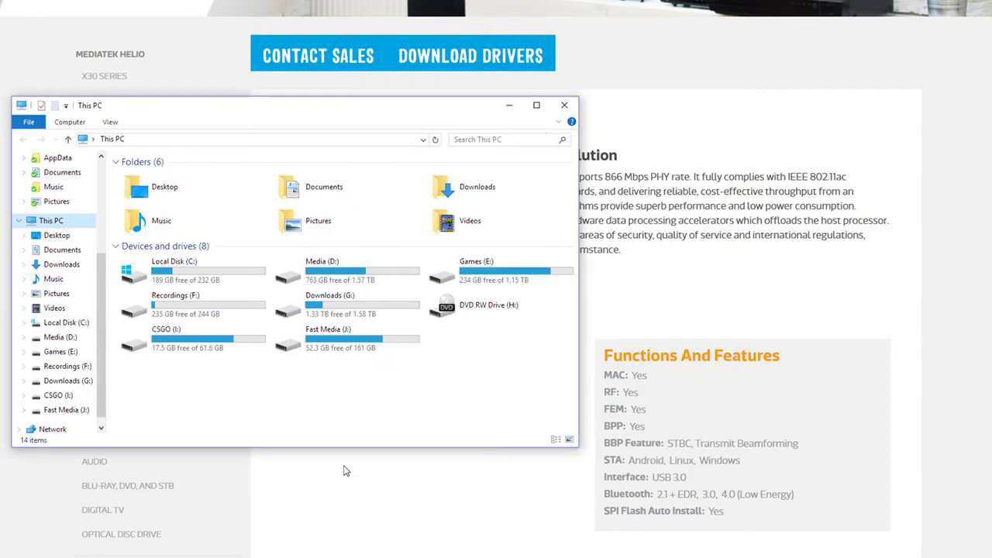
Open Properties for This PC from File Explorer's navigation pane and move the System window right
{"action": "left_click", "coordinate": [565, 105]}
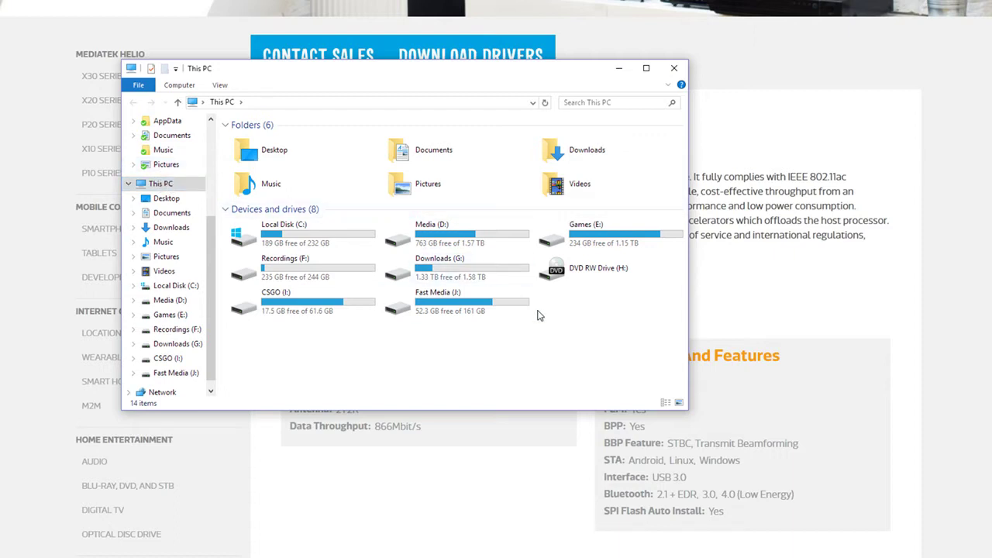
{"action": "right_click", "coordinate": [158, 184]}
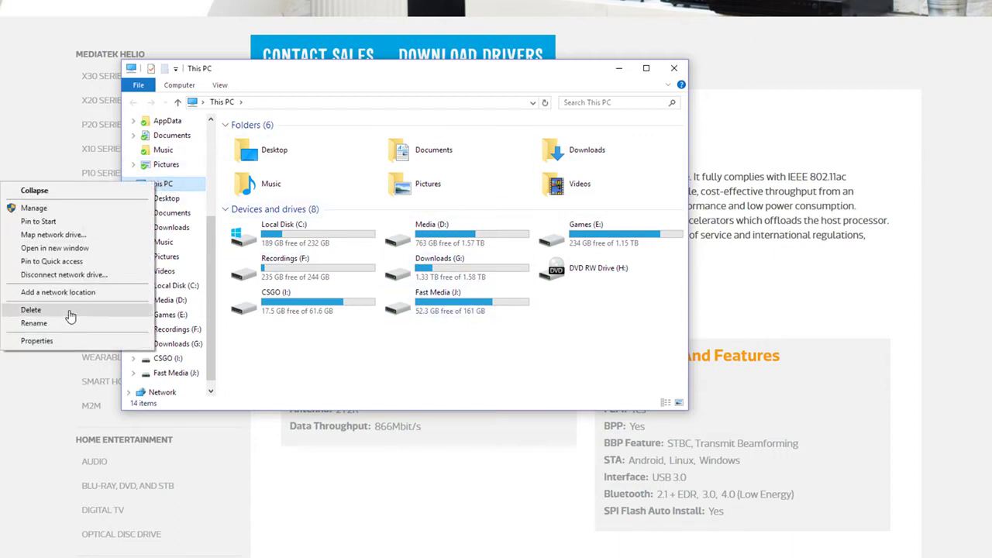
{"action": "left_click", "coordinate": [45, 341]}
{"action": "left_click_drag", "start_coordinate": [216, 130], "coordinate": [337, 101]}
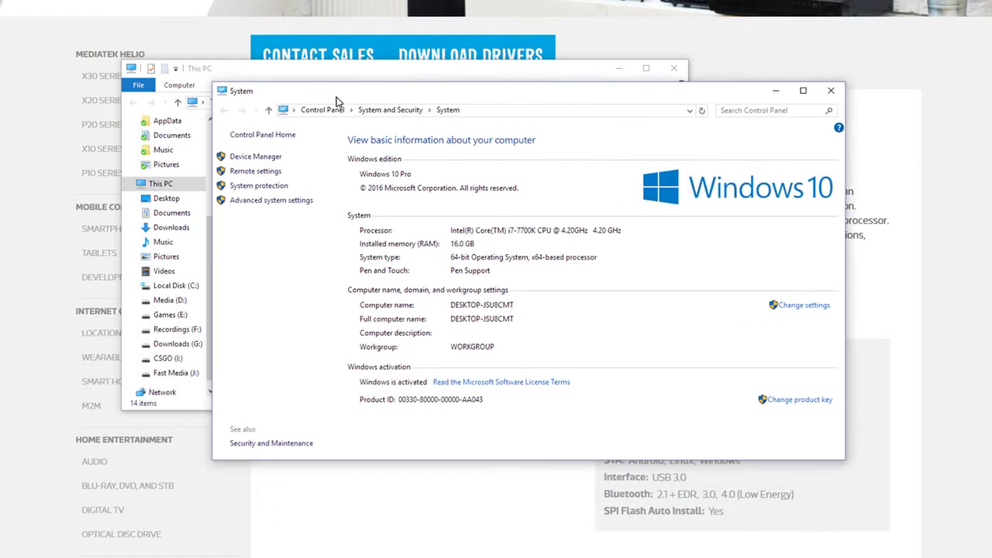
Open Device Manager from System, centre it, and select 802.11ac Wireless LAN Card under Network adapters
{"action": "left_click", "coordinate": [255, 157]}
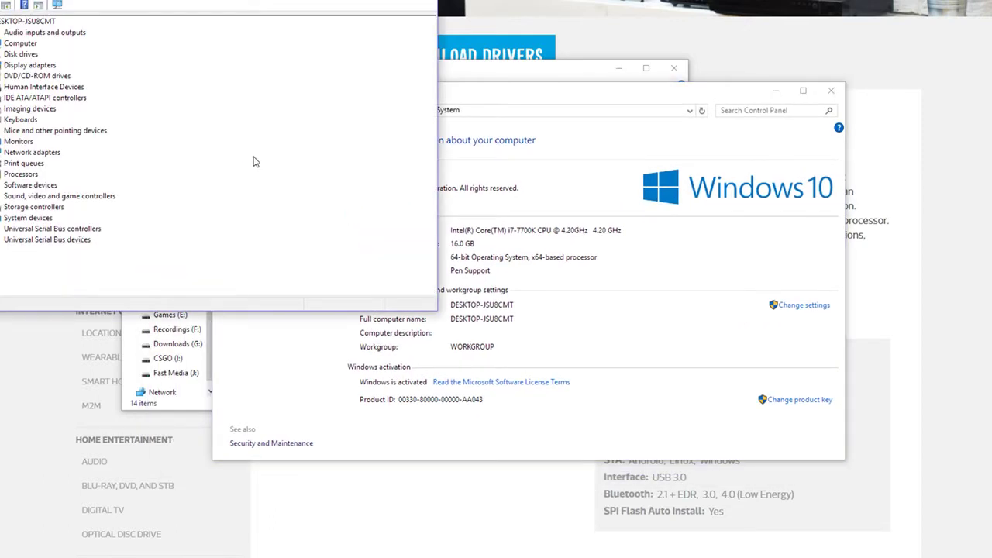
{"action": "left_click_drag", "start_coordinate": [221, 2], "coordinate": [470, 137]}
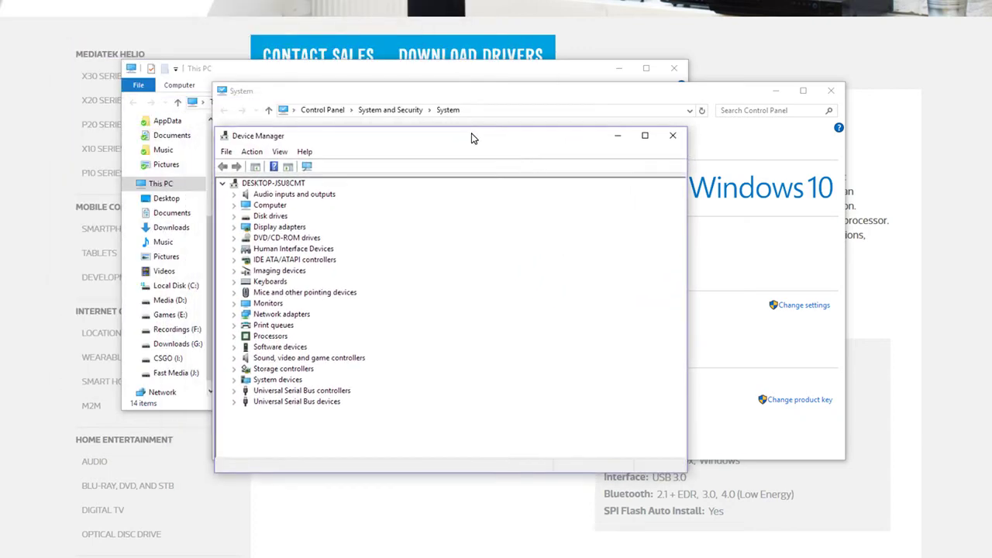
{"action": "left_click", "coordinate": [235, 314]}
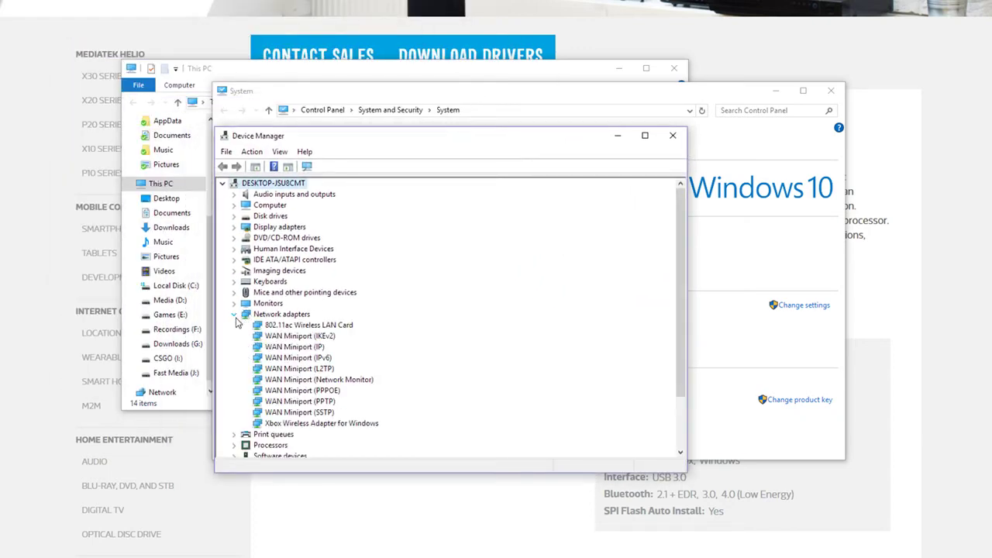
{"action": "left_click", "coordinate": [290, 326]}
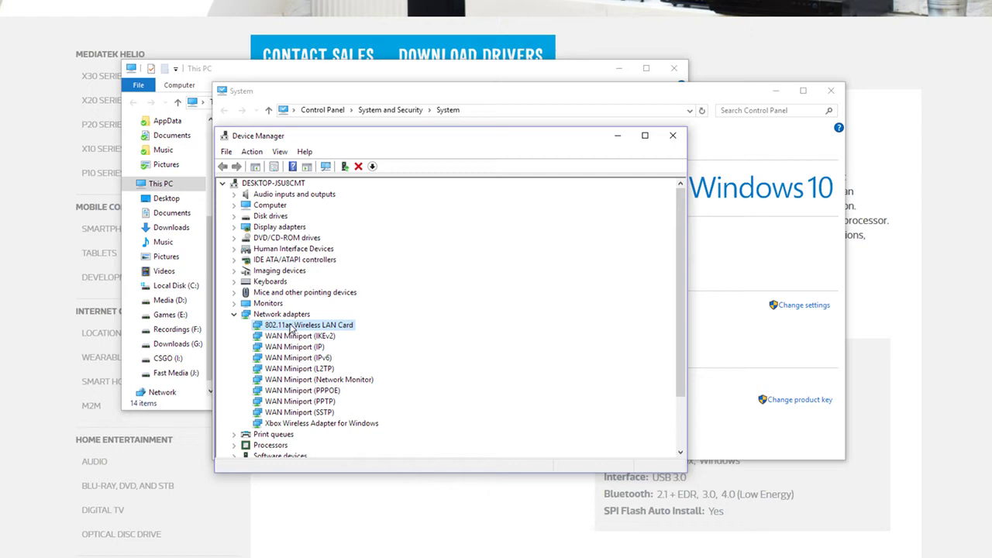
Check the card's 5.1.22.0 driver on its Properties Driver tab and start Update Driver
{"action": "right_click", "coordinate": [293, 330]}
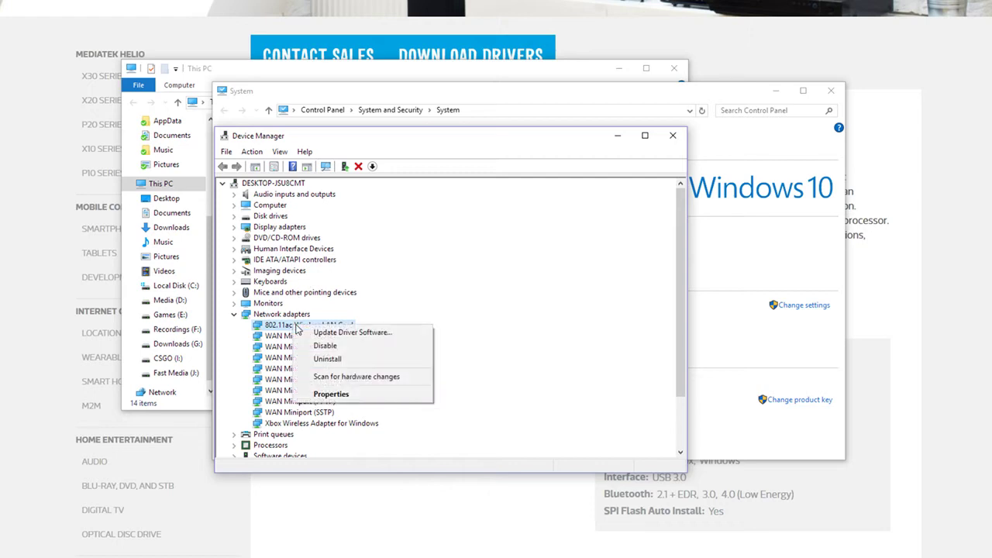
{"action": "left_click", "coordinate": [332, 394]}
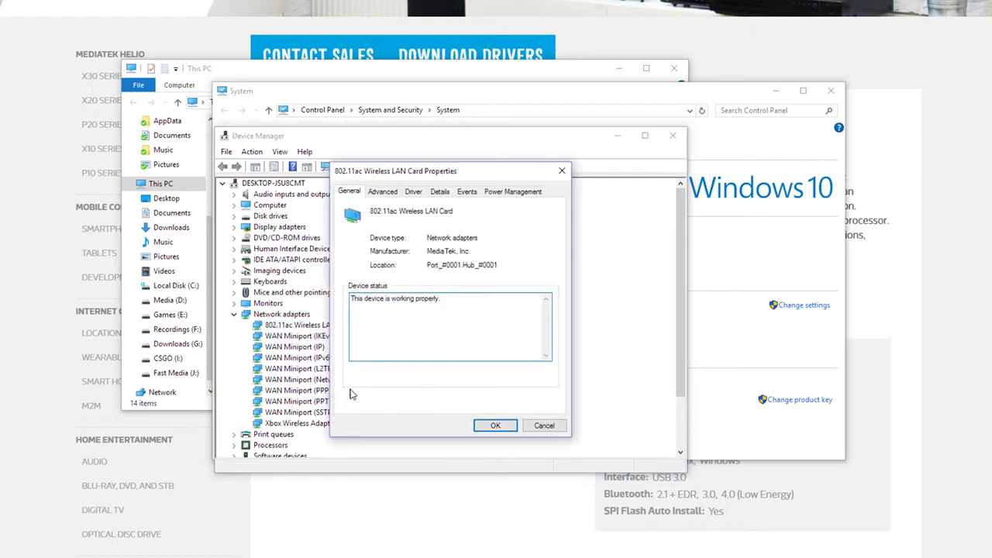
{"action": "left_click", "coordinate": [415, 193]}
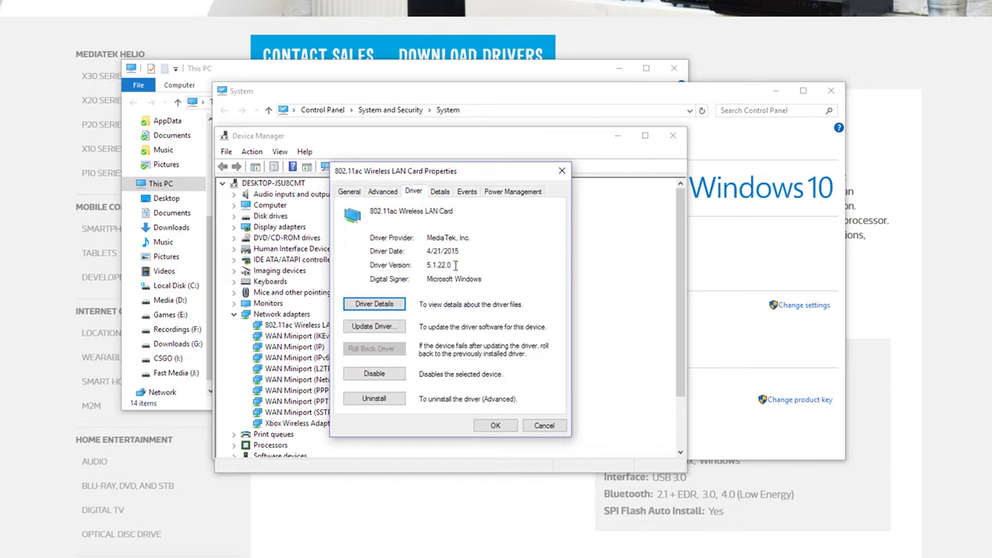
{"action": "left_click", "coordinate": [375, 327]}
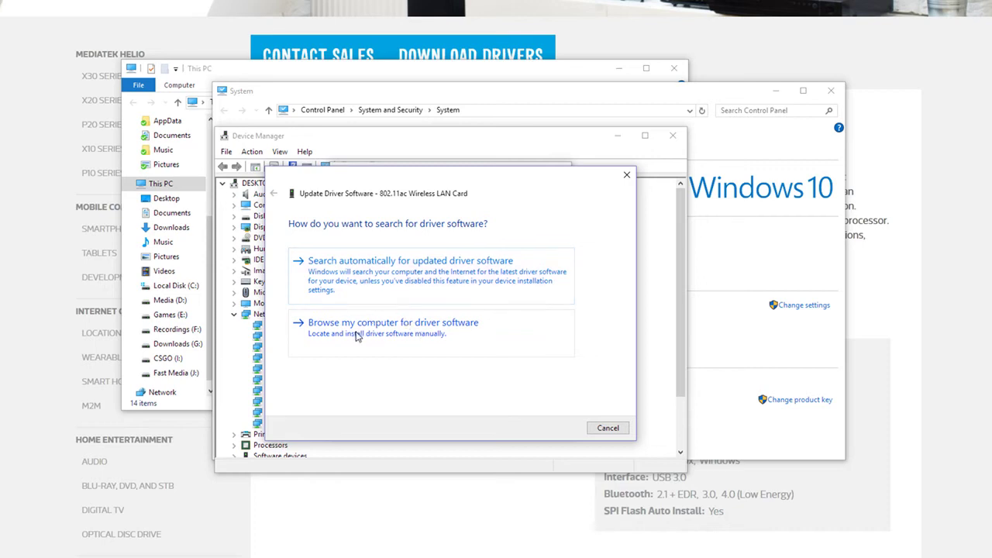
Pick the driver from a list, uncheck Show compatible hardware, and scroll the manufacturers toward MediaTek
{"action": "left_click", "coordinate": [397, 332]}
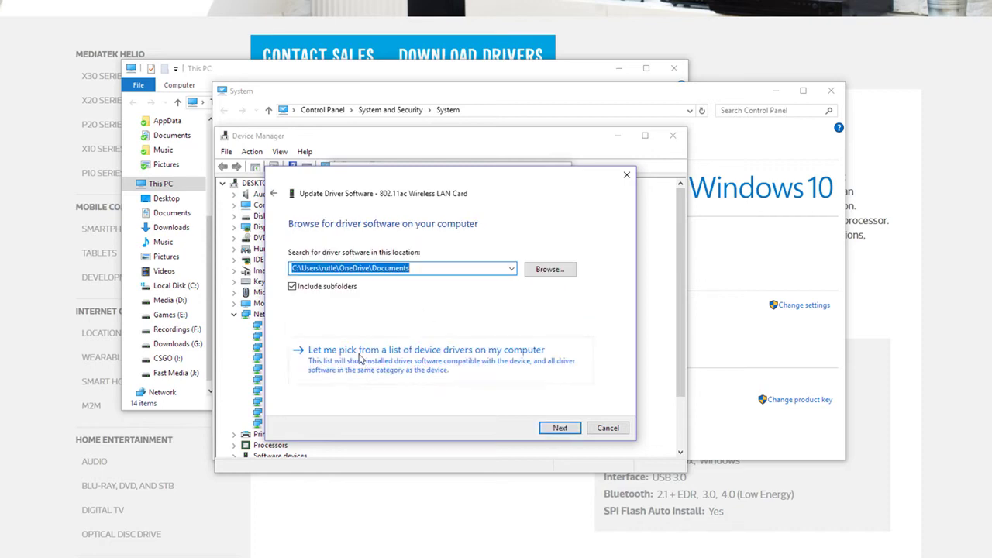
{"action": "left_click", "coordinate": [475, 360]}
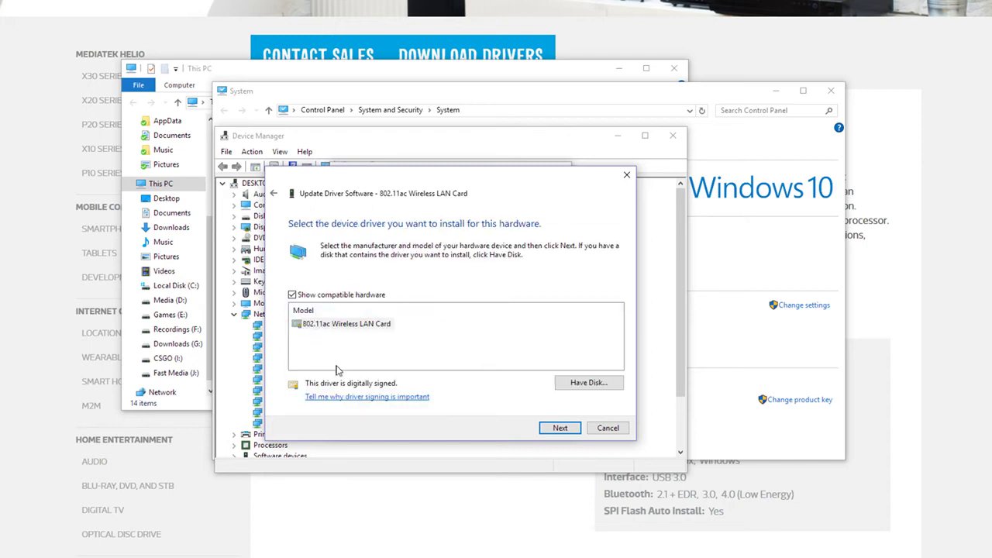
{"action": "left_click", "coordinate": [347, 330]}
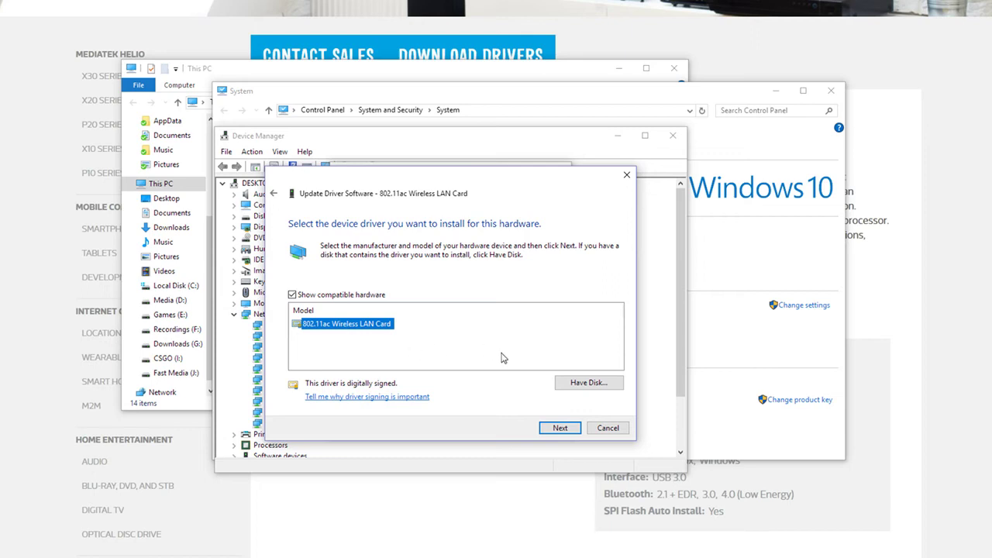
{"action": "left_click", "coordinate": [324, 296]}
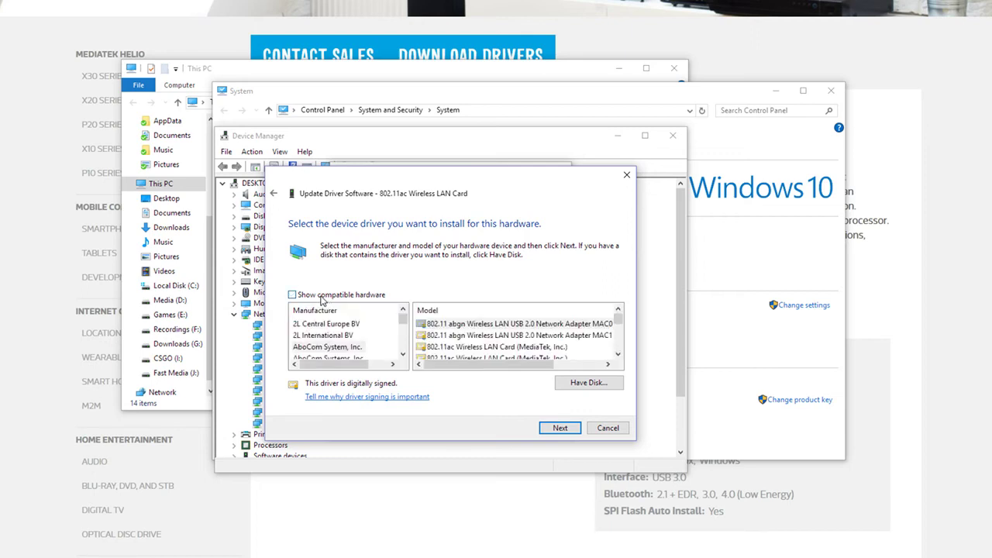
{"action": "scroll", "coordinate": [374, 341], "scroll_direction": "down", "scroll_amount": 5}
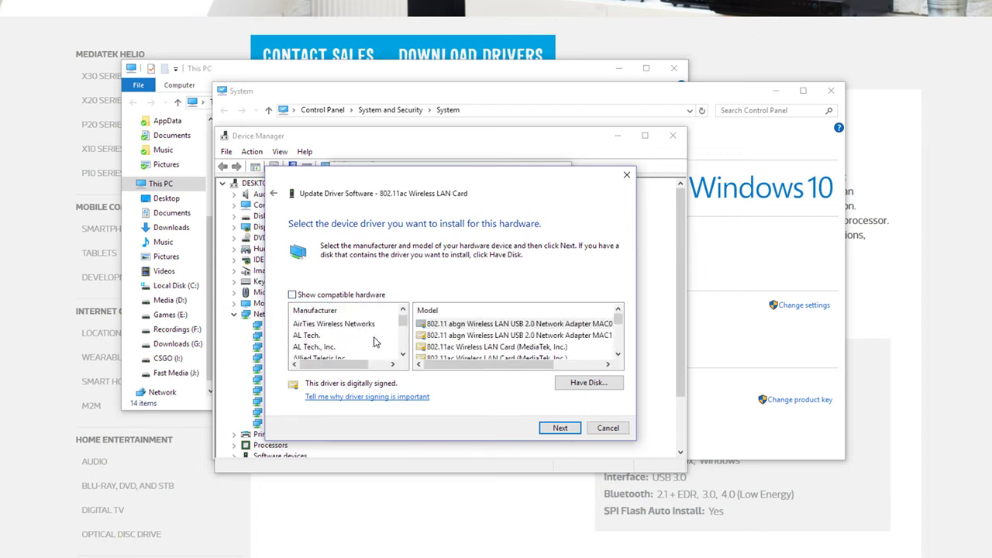
{"action": "scroll", "coordinate": [374, 341], "scroll_direction": "down", "scroll_amount": 10}
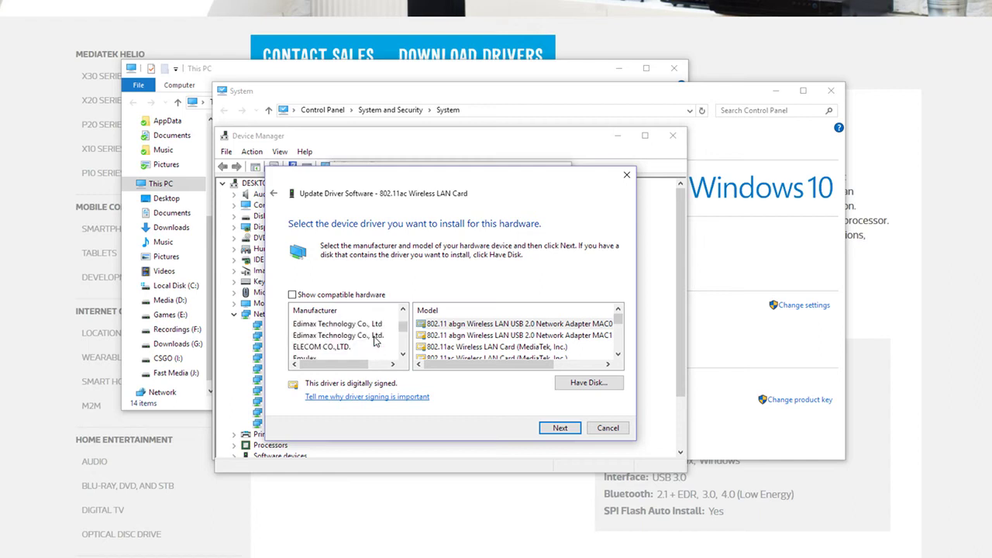
{"action": "scroll", "coordinate": [374, 341], "scroll_direction": "down", "scroll_amount": 8}
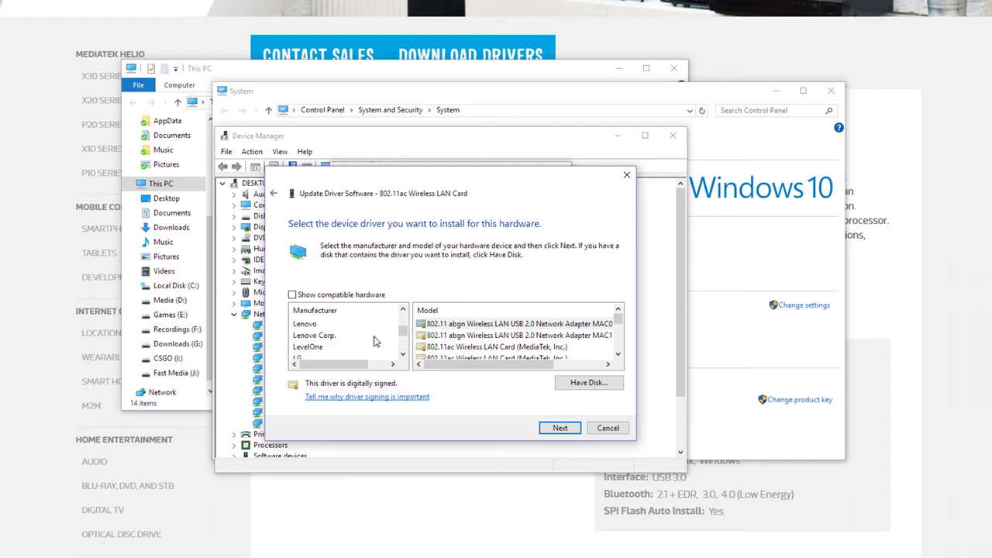
{"action": "scroll", "coordinate": [374, 341], "scroll_direction": "down", "scroll_amount": 2}
{"action": "scroll", "coordinate": [364, 337], "scroll_direction": "up", "scroll_amount": 6}
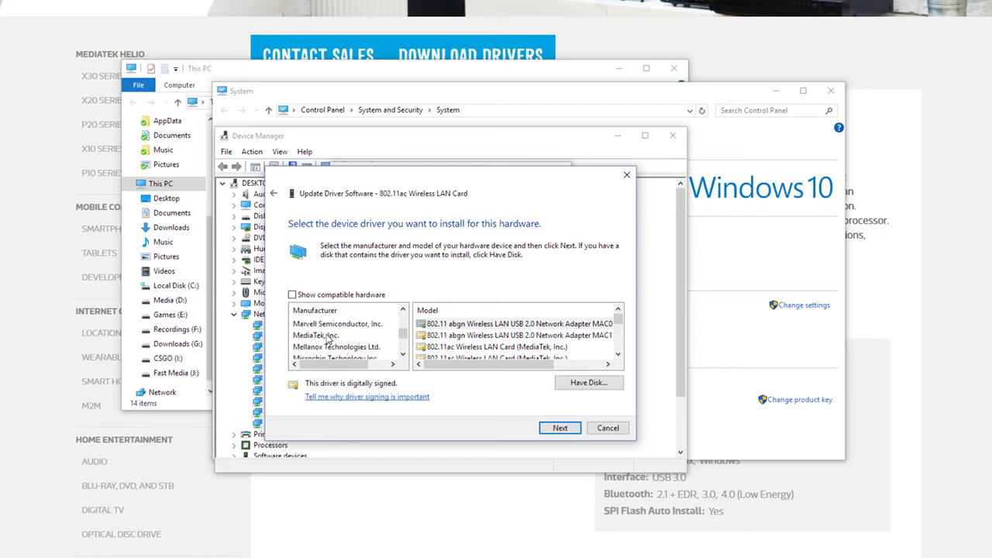
Pick MediaTek's 802.11ac Wireless LAN Card driver, version 5.1.25.0 [10/28/2015], and continue
{"action": "left_click", "coordinate": [327, 337]}
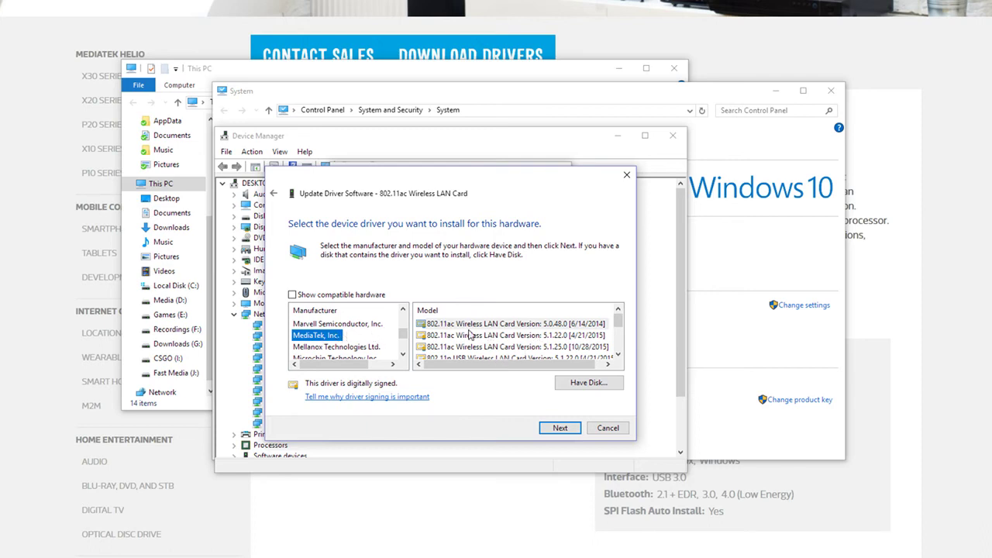
{"action": "left_click_drag", "start_coordinate": [472, 178], "coordinate": [603, 178]}
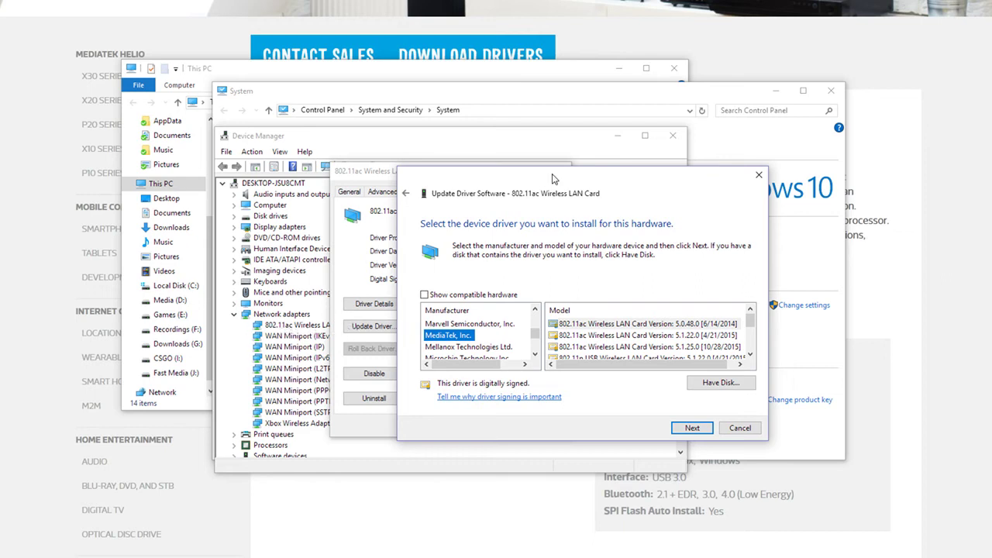
{"action": "left_click_drag", "start_coordinate": [553, 180], "coordinate": [447, 186]}
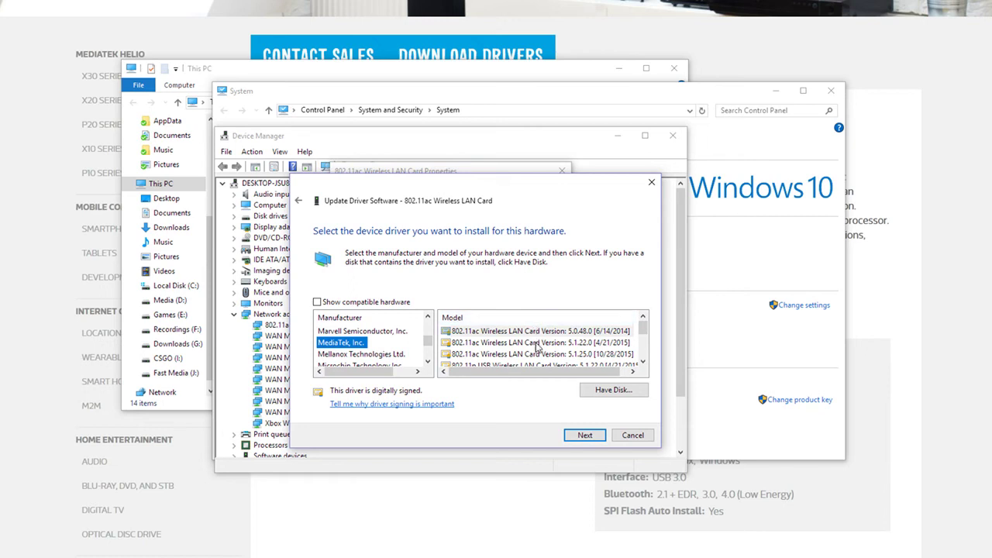
{"action": "left_click", "coordinate": [567, 354]}
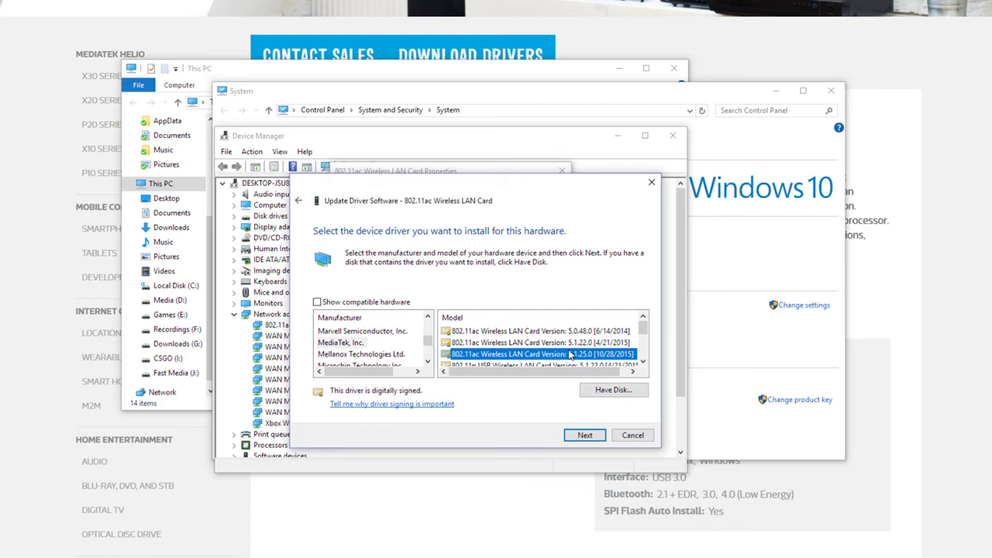
{"action": "left_click", "coordinate": [587, 435]}
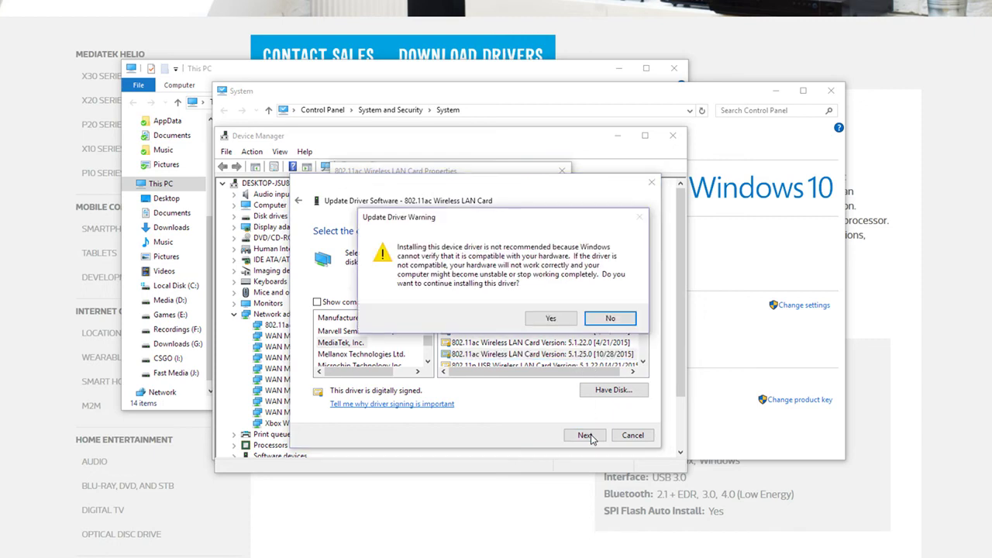
Accept the compatibility warning so the MediaTek 5.1.25.0 driver installs on the card
{"action": "left_click", "coordinate": [550, 319]}
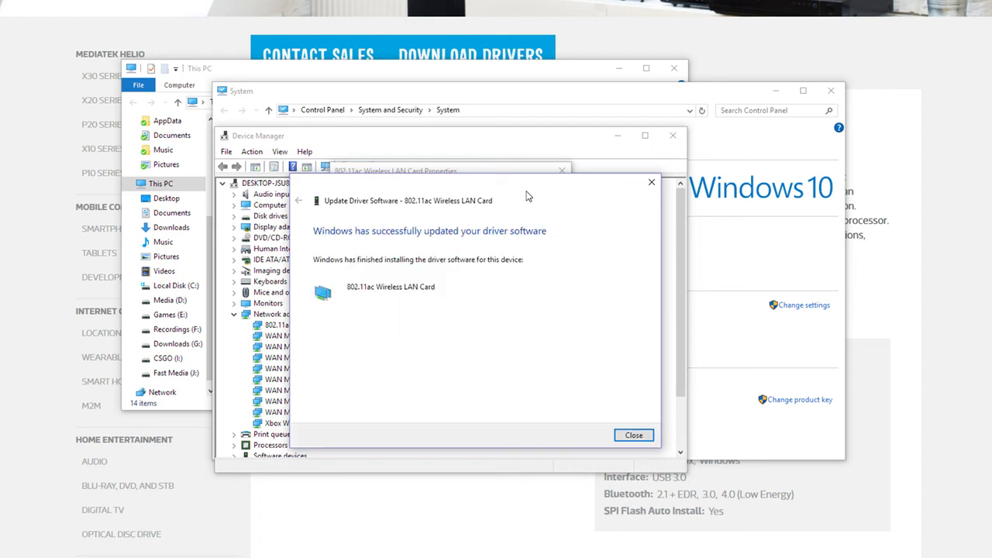
Close the update dialogs and verify the card's Driver tab shows version 5.1.25.0
{"action": "left_click", "coordinate": [633, 435]}
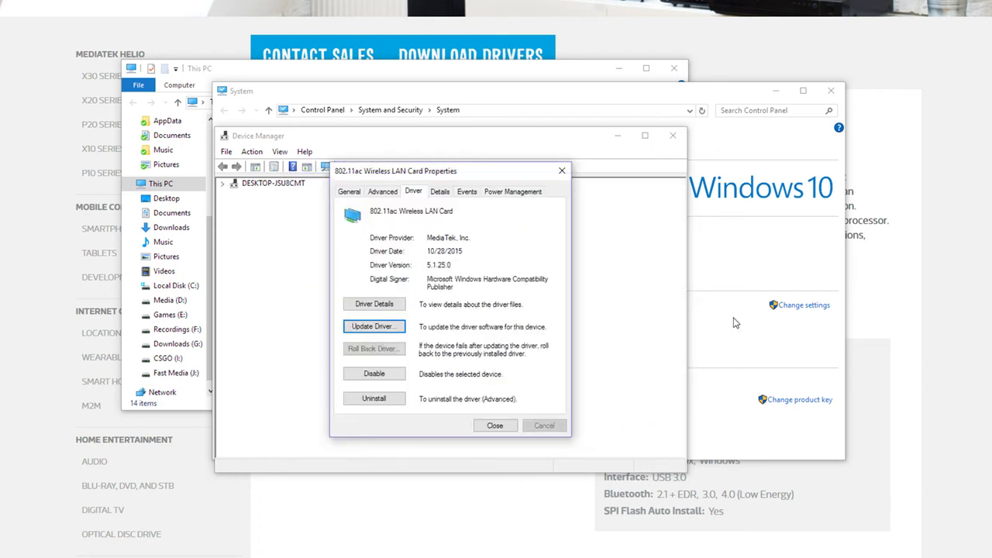
{"action": "left_click", "coordinate": [504, 428]}
{"action": "double_click", "coordinate": [309, 325]}
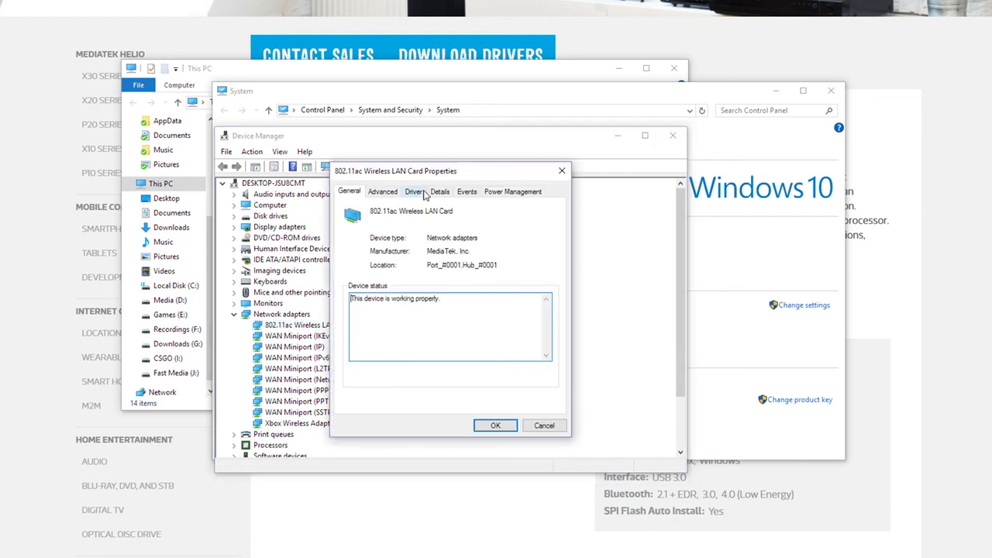
{"action": "left_click", "coordinate": [414, 192]}
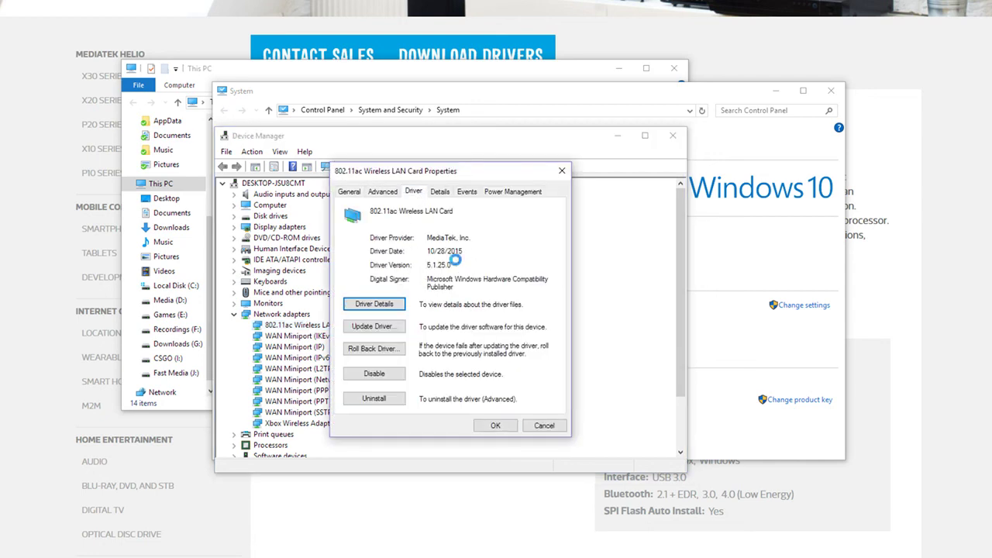
{"action": "left_click_drag", "start_coordinate": [449, 266], "coordinate": [422, 268]}
Check the available Wi-Fi connections, then bring OBS Studio back to the front
{"action": "left_click", "coordinate": [953, 555]}
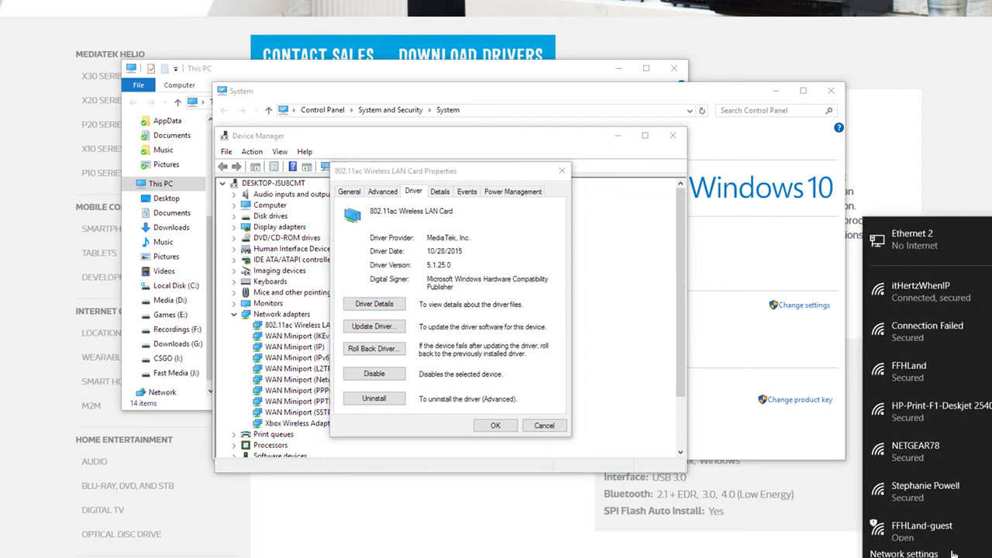
{"action": "left_click", "coordinate": [541, 252]}
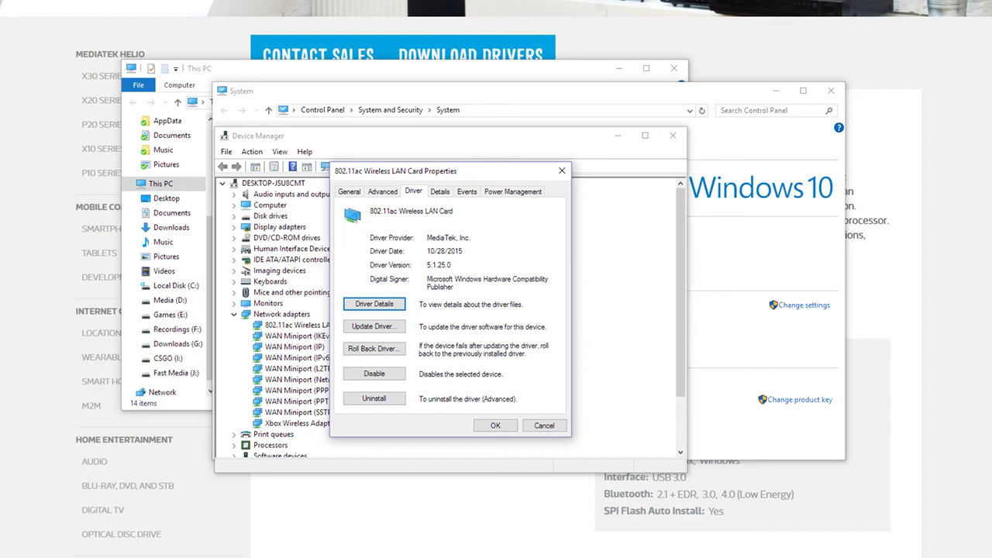
{"action": "left_click", "coordinate": [514, 527]}
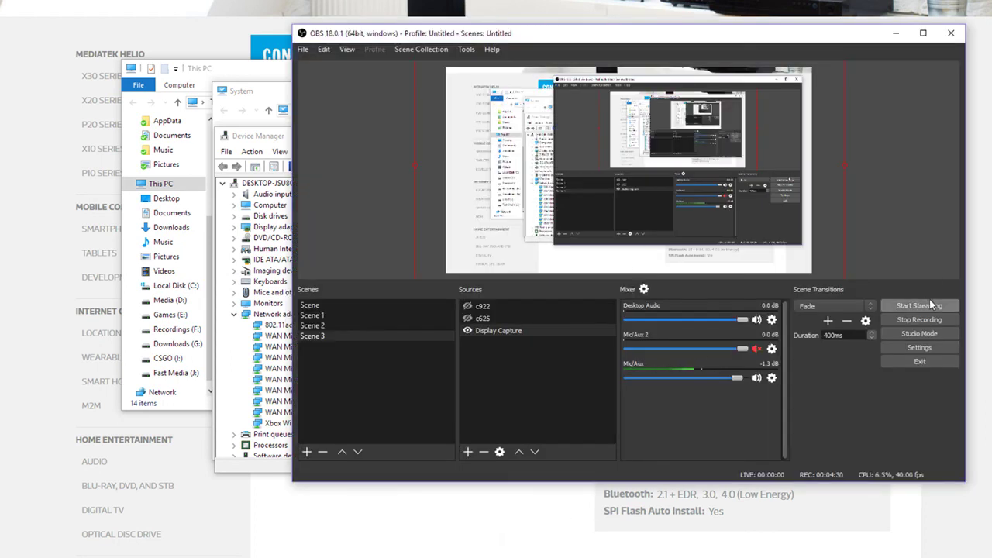